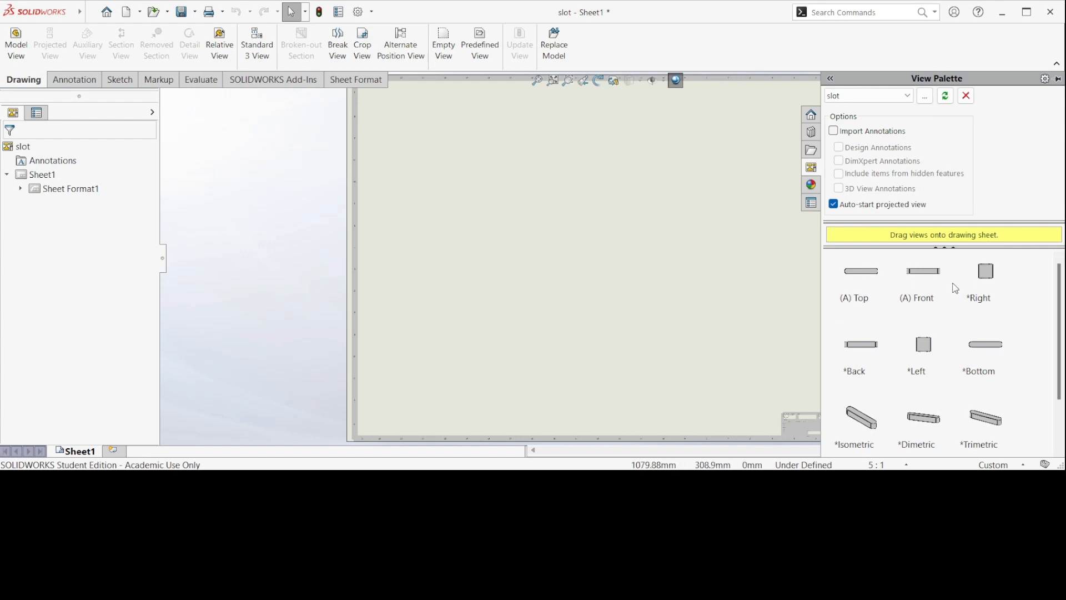
Step: Place the slot's Top view on the drawing sheet with its projected views, then finish the projection
{"action": "left_click_drag", "start_coordinate": [861, 276], "coordinate": [476, 143]}
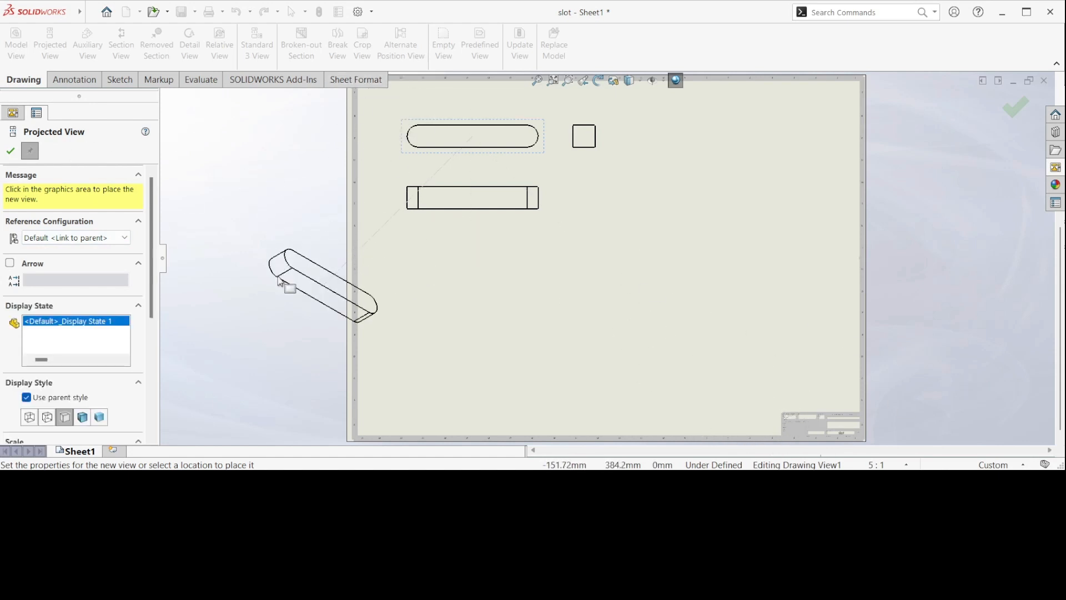
{"action": "key", "text": "Escape"}
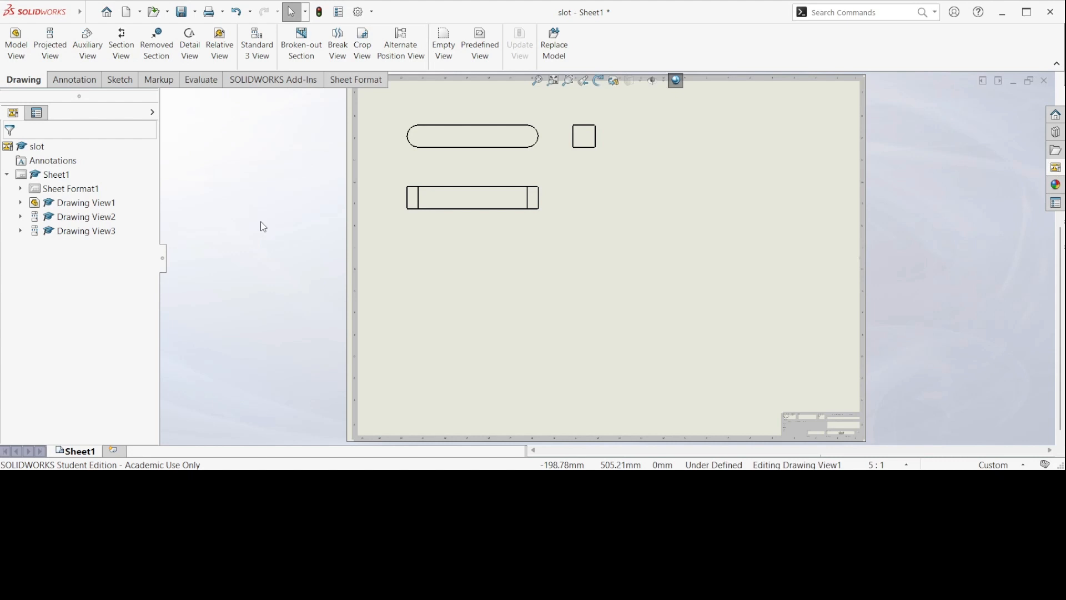
Step: Insert an isometric model view of the slot part in the lower right area of the sheet
{"action": "left_click", "coordinate": [20, 48]}
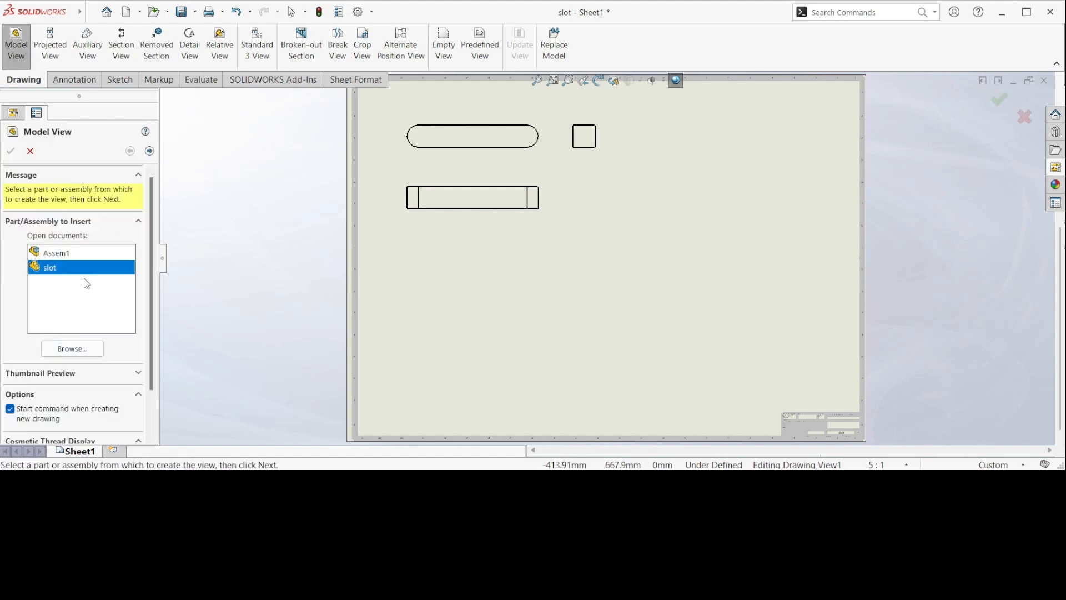
{"action": "left_click", "coordinate": [93, 267]}
{"action": "double_click", "coordinate": [58, 271]}
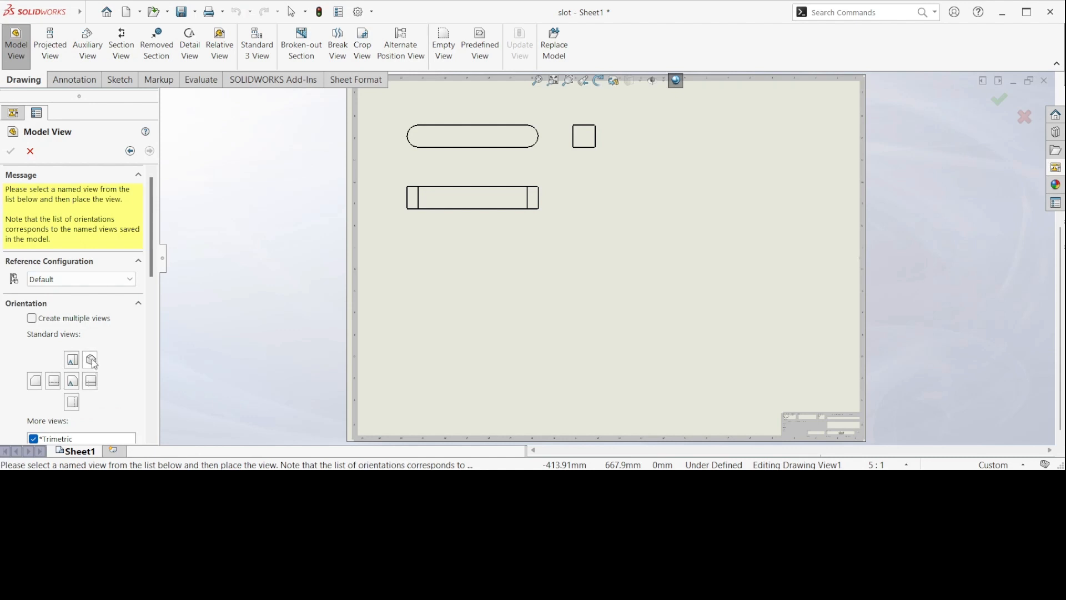
{"action": "left_click", "coordinate": [90, 360]}
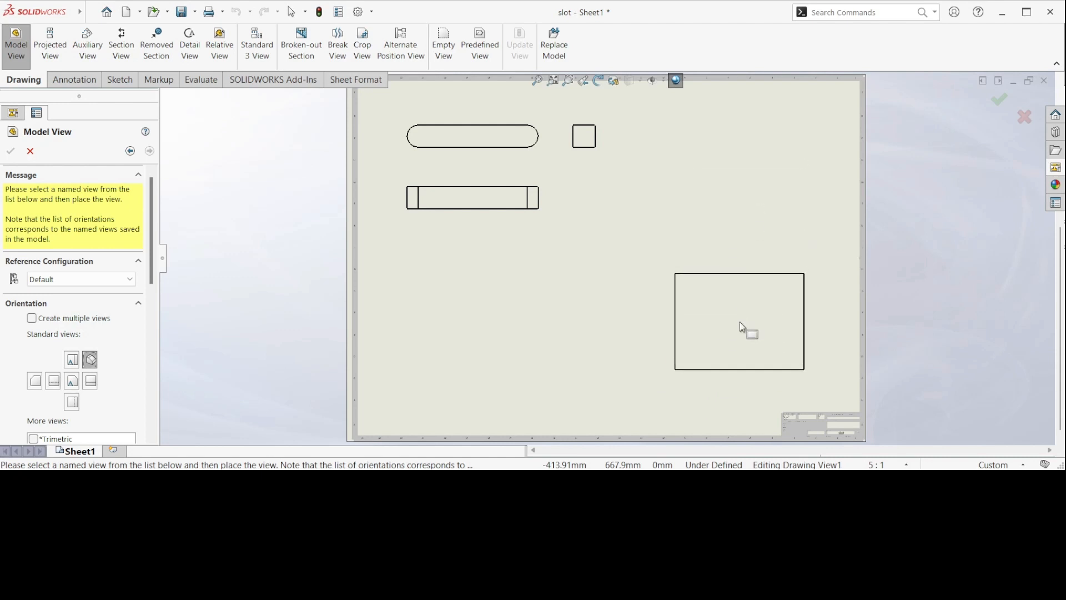
{"action": "left_click", "coordinate": [736, 332]}
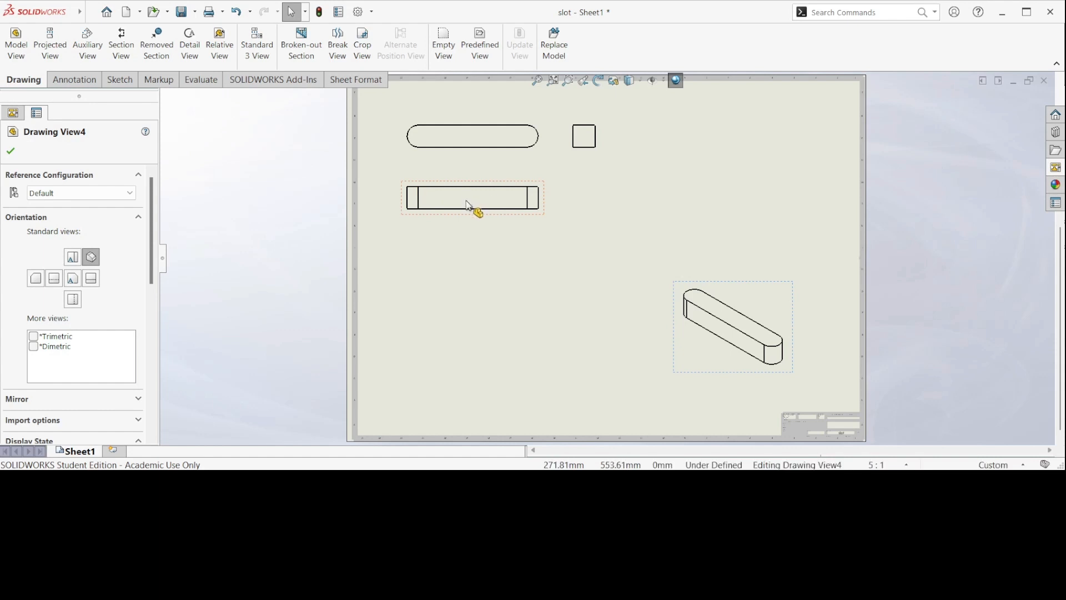
{"action": "mouse_move", "coordinate": [467, 201]}
{"action": "left_mouse_down"}
{"action": "mouse_move", "coordinate": [481, 288]}
{"action": "mouse_move", "coordinate": [450, 177]}
{"action": "mouse_move", "coordinate": [464, 233]}
{"action": "left_mouse_up"}
{"action": "left_click", "coordinate": [468, 169]}
{"action": "left_click", "coordinate": [480, 135]}
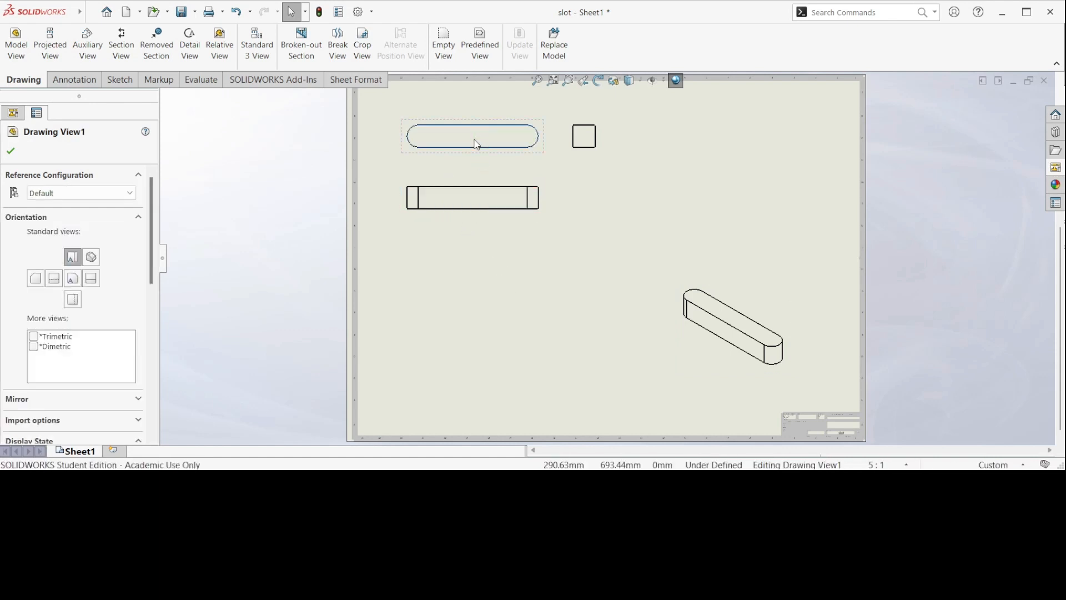
{"action": "left_click", "coordinate": [746, 334]}
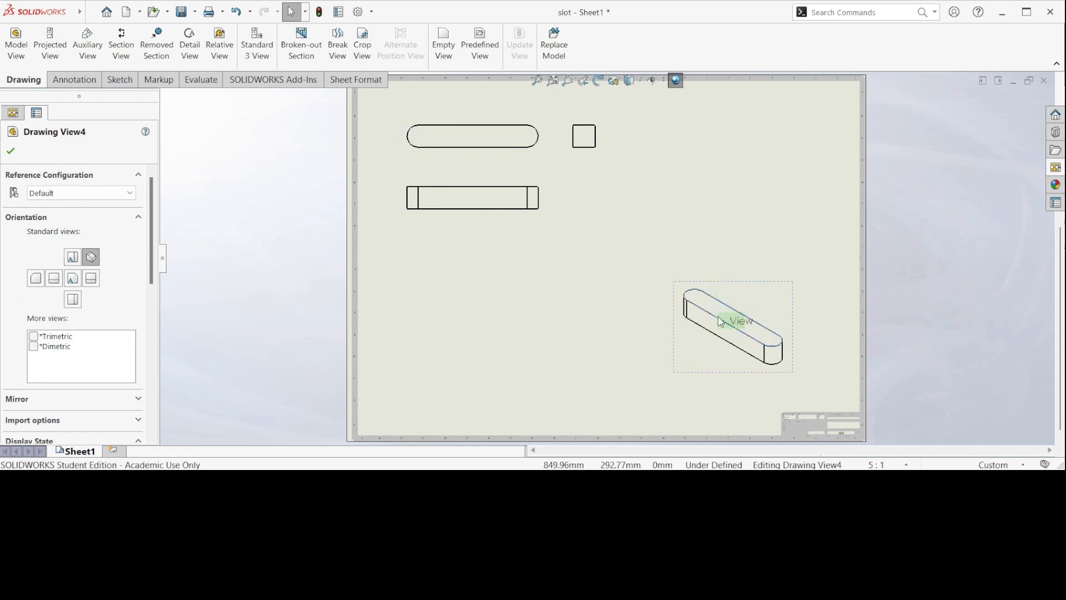
{"action": "left_click", "coordinate": [601, 324]}
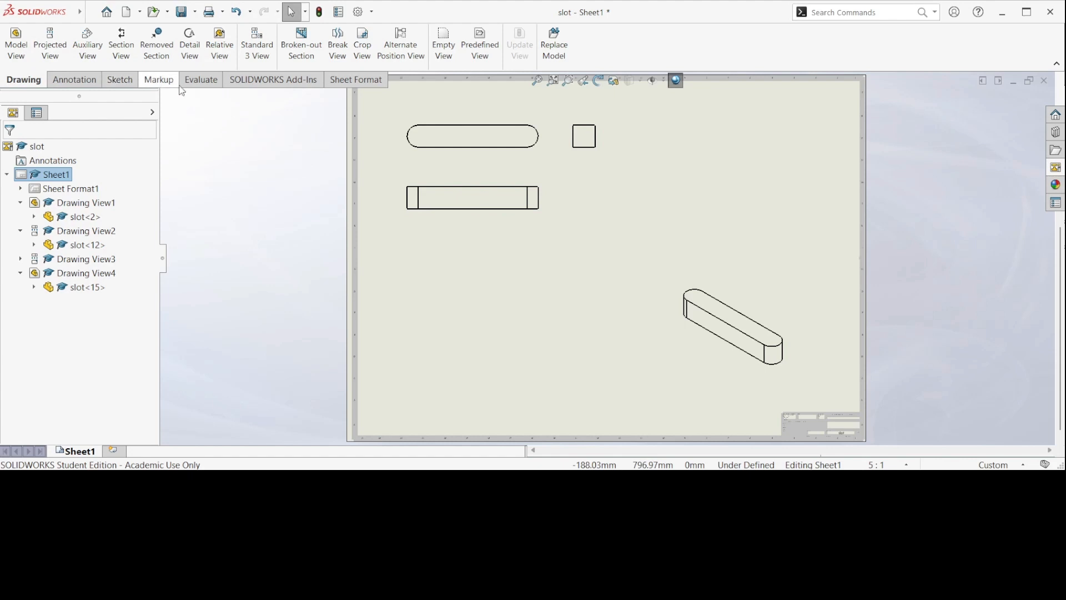
Step: Add a Smart Dimension for the length of the slot's straight edge below the top view
{"action": "left_click", "coordinate": [122, 82]}
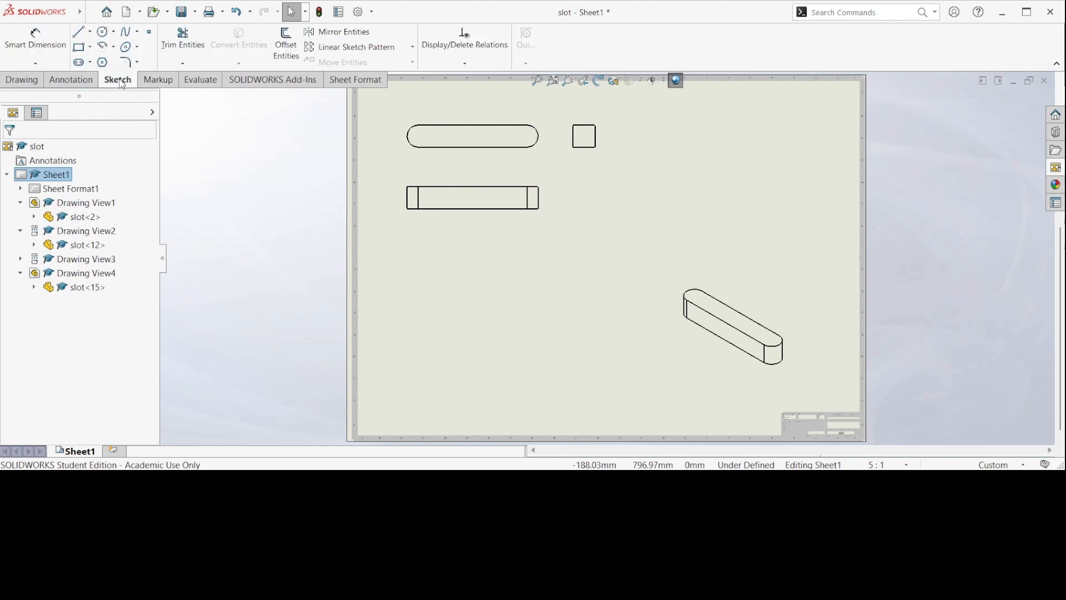
{"action": "left_click", "coordinate": [81, 81]}
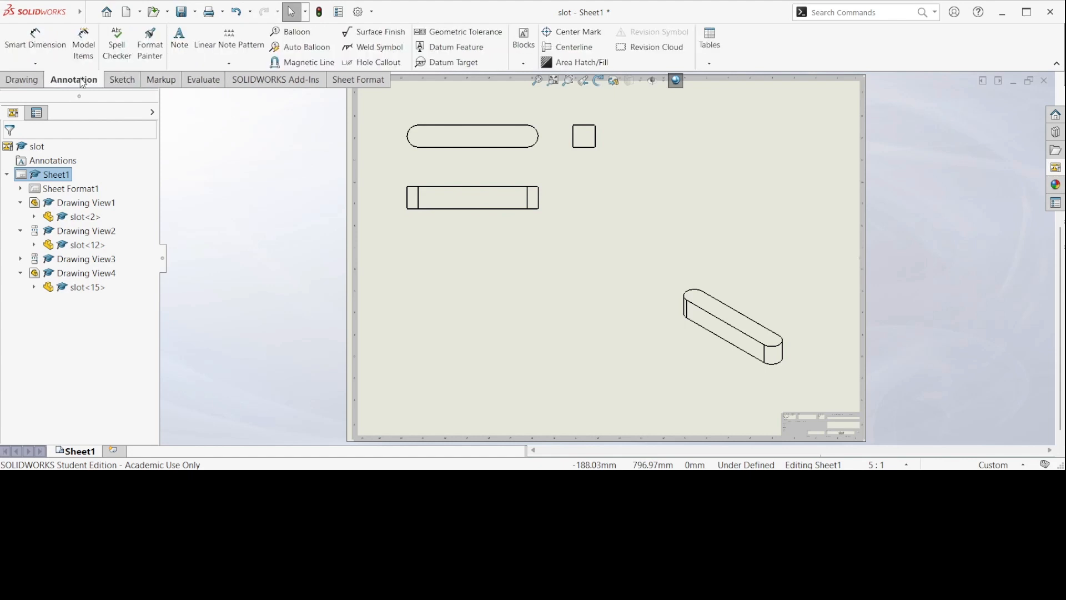
{"action": "left_click", "coordinate": [34, 45]}
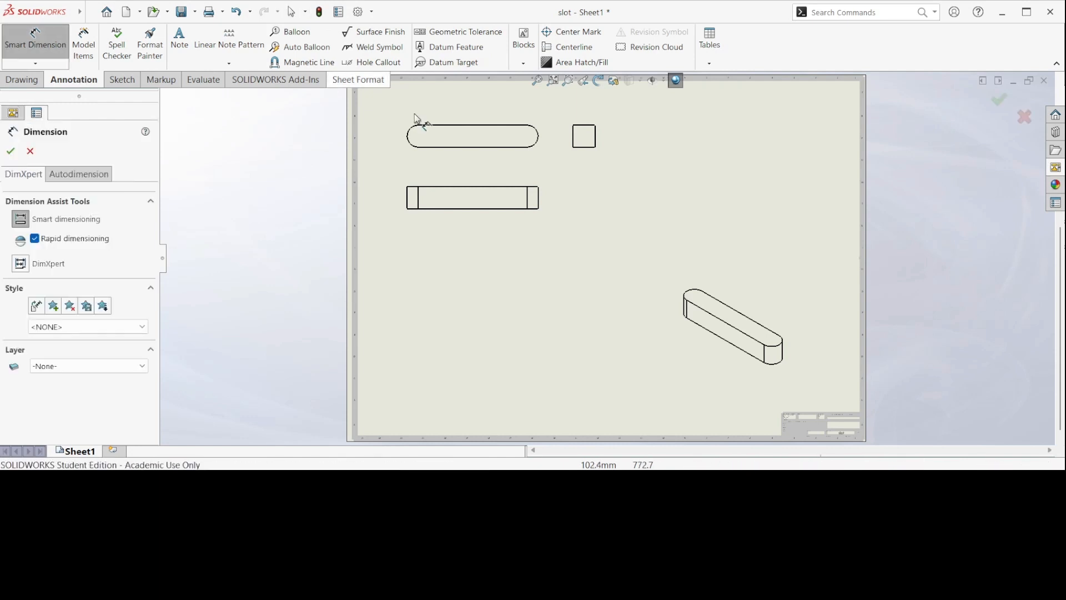
{"action": "left_click", "coordinate": [505, 148]}
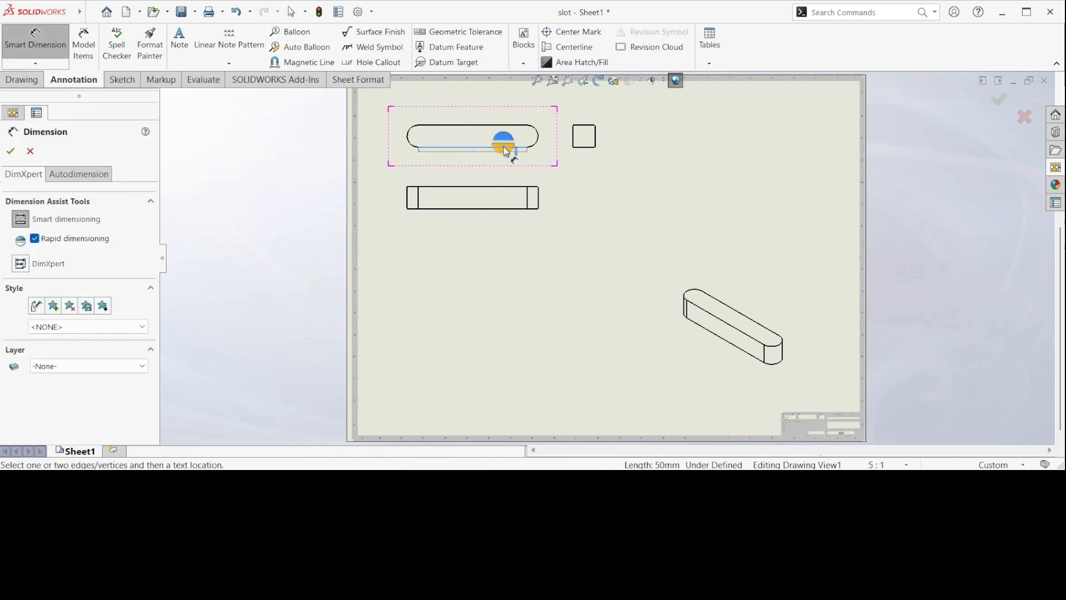
{"action": "left_click", "coordinate": [473, 166]}
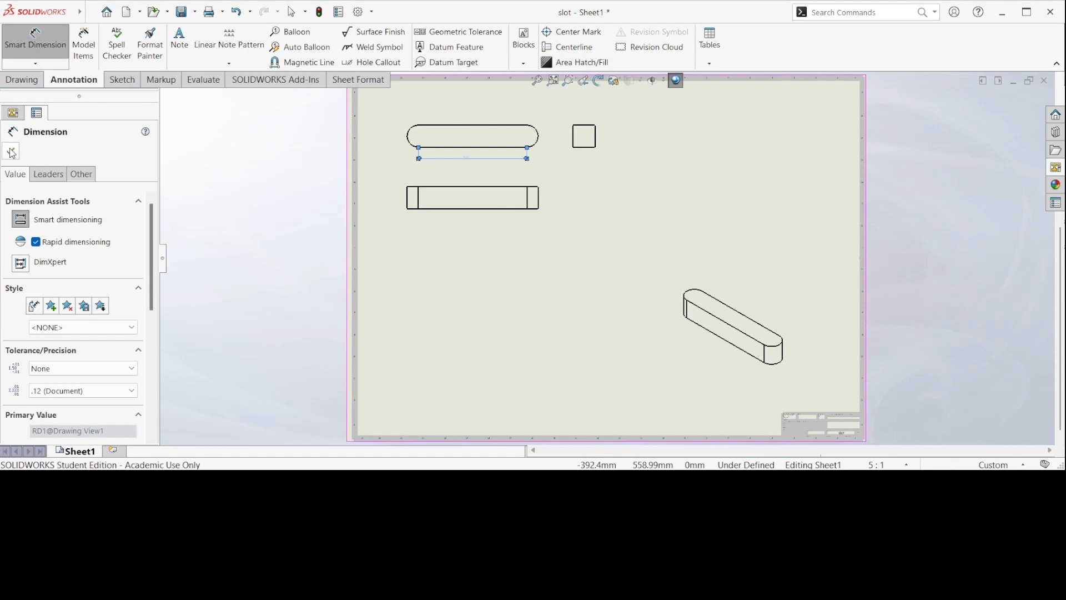
{"action": "scroll", "coordinate": [144, 268], "scroll_direction": "down", "scroll_amount": 10}
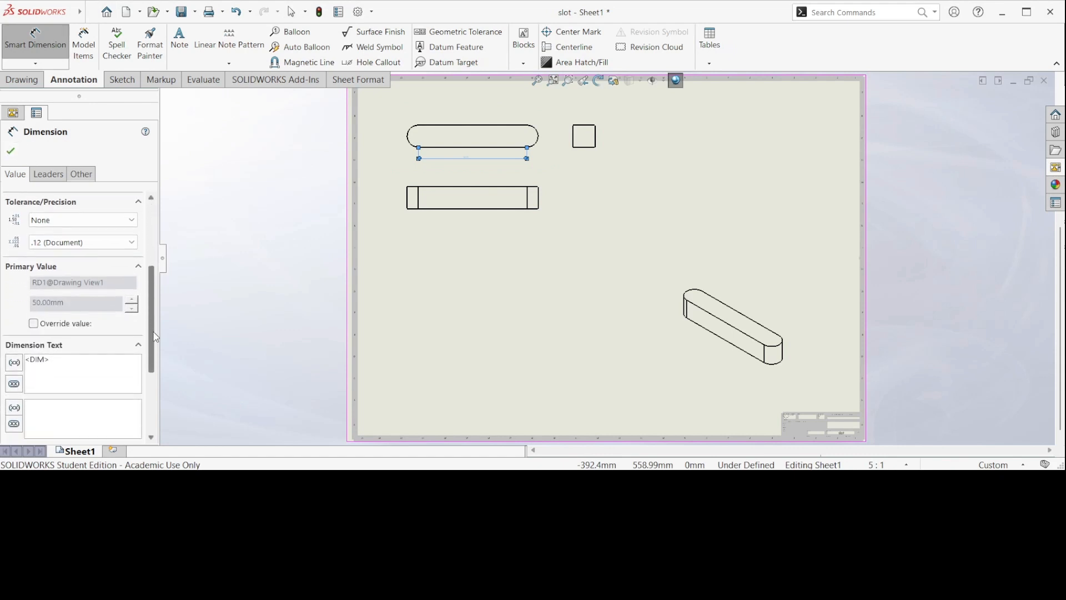
{"action": "scroll", "coordinate": [138, 281], "scroll_direction": "up", "scroll_amount": 10}
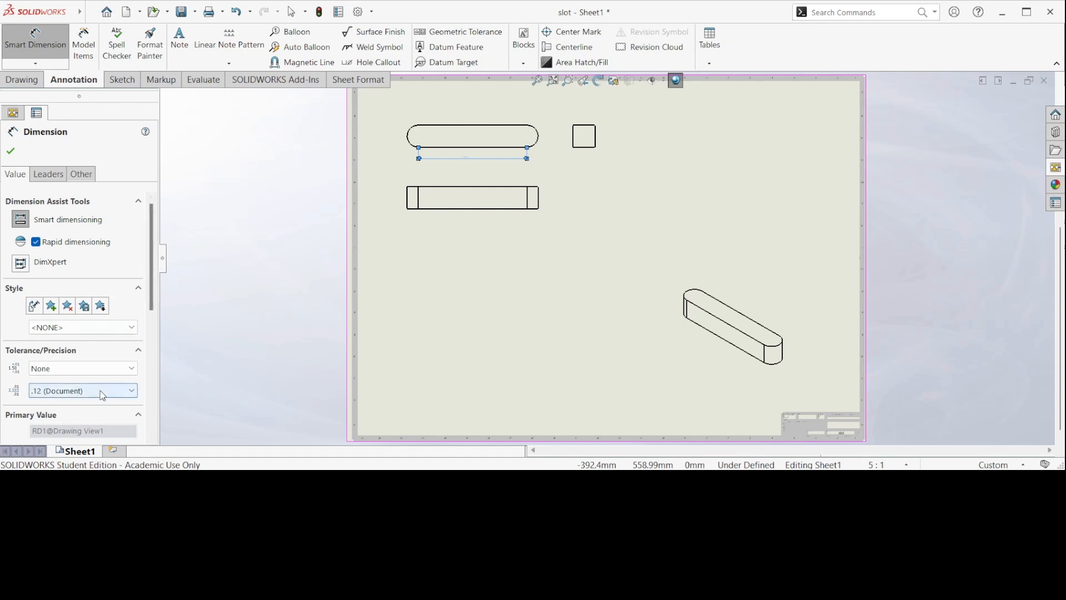
{"action": "left_click", "coordinate": [87, 426]}
{"action": "left_click", "coordinate": [11, 151]}
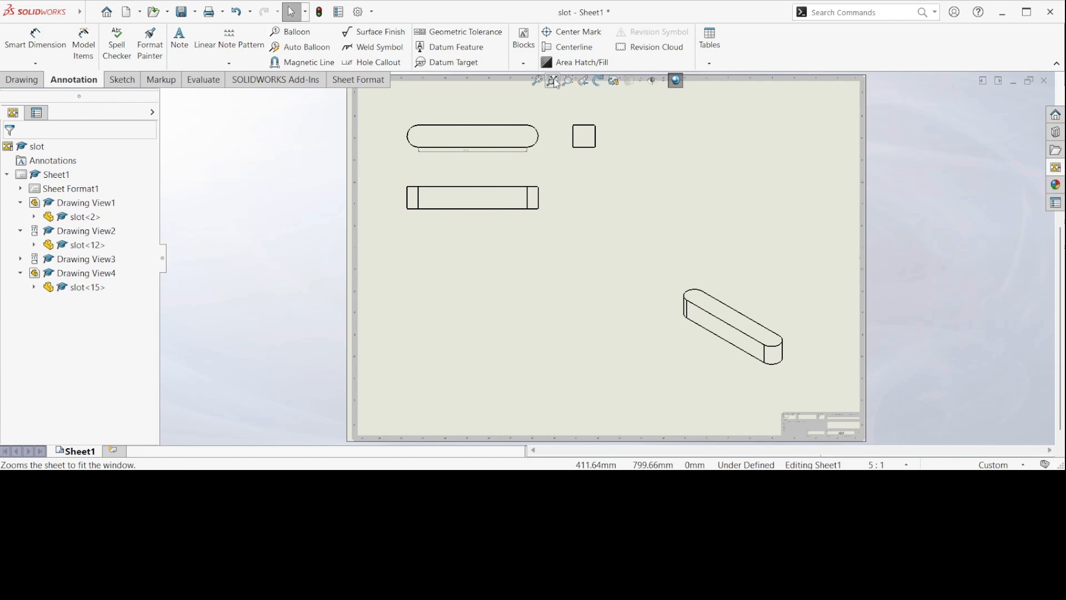
Step: Add a radius dimension to the rounded end of the slot in the top view
{"action": "key", "text": "f"}
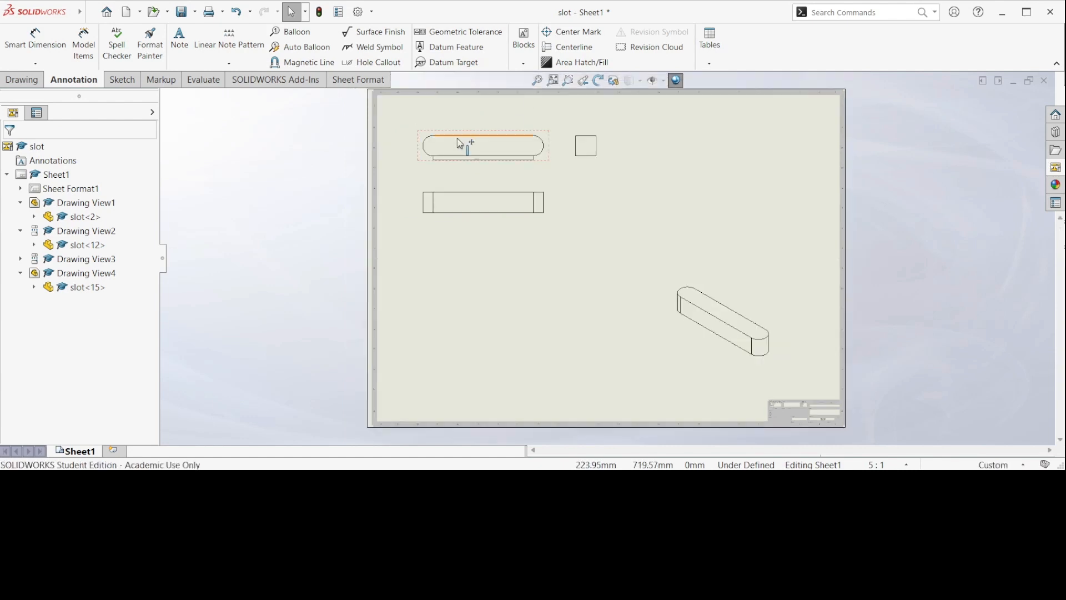
{"action": "left_click", "coordinate": [567, 81]}
{"action": "left_click_drag", "start_coordinate": [422, 137], "coordinate": [534, 196]}
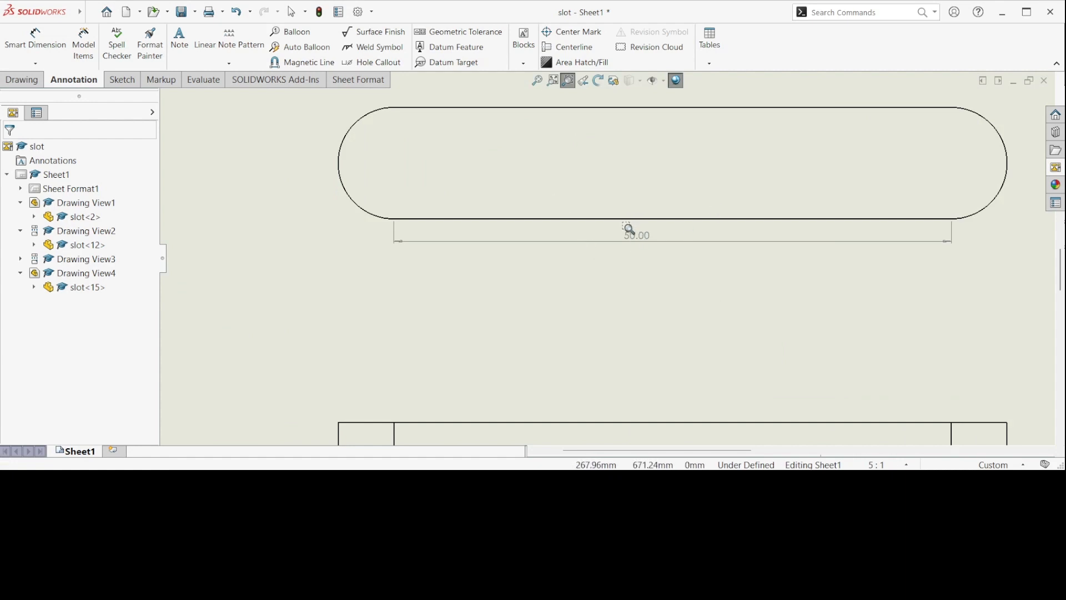
{"action": "left_click", "coordinate": [553, 81]}
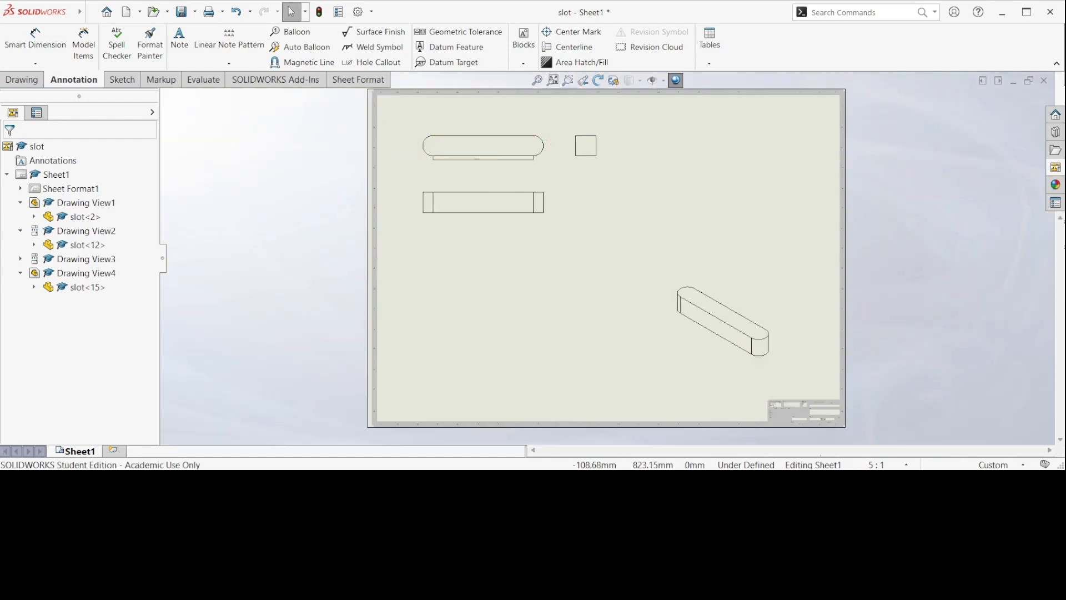
{"action": "left_click", "coordinate": [35, 40]}
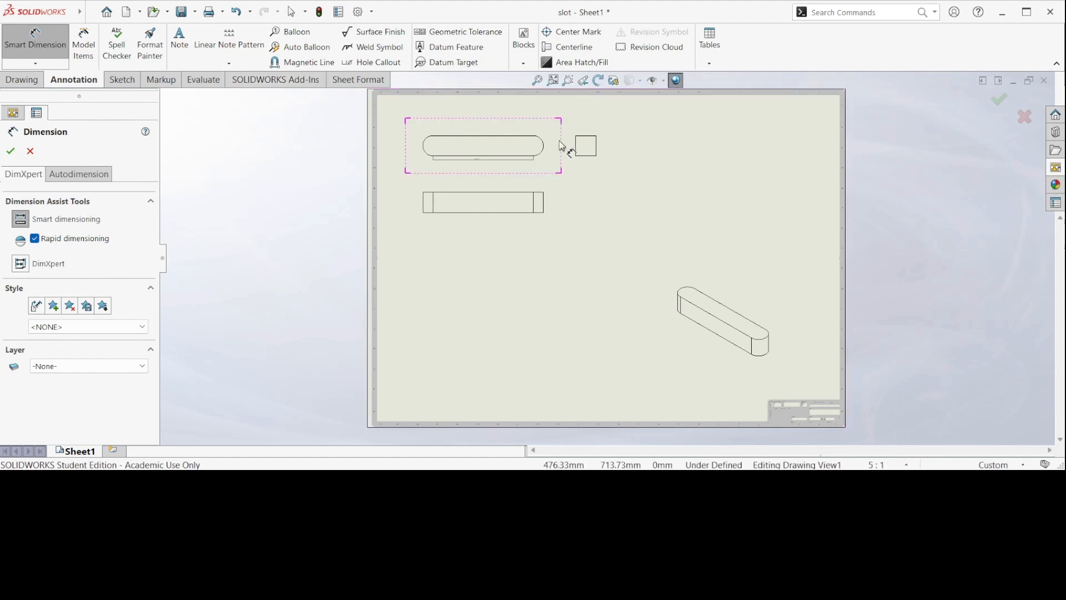
{"action": "left_click", "coordinate": [546, 153]}
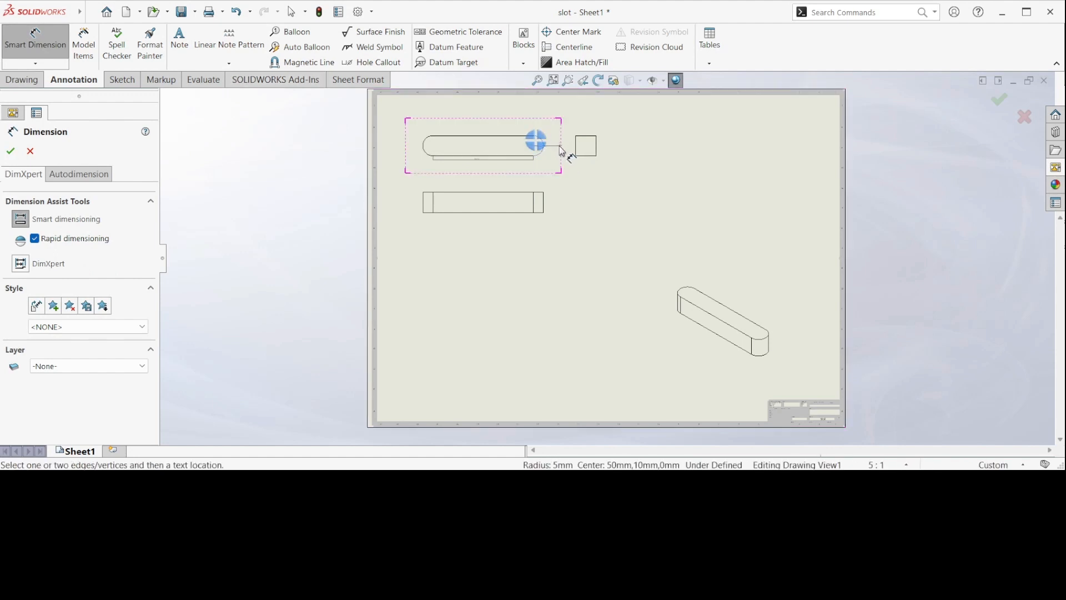
{"action": "left_click", "coordinate": [570, 195]}
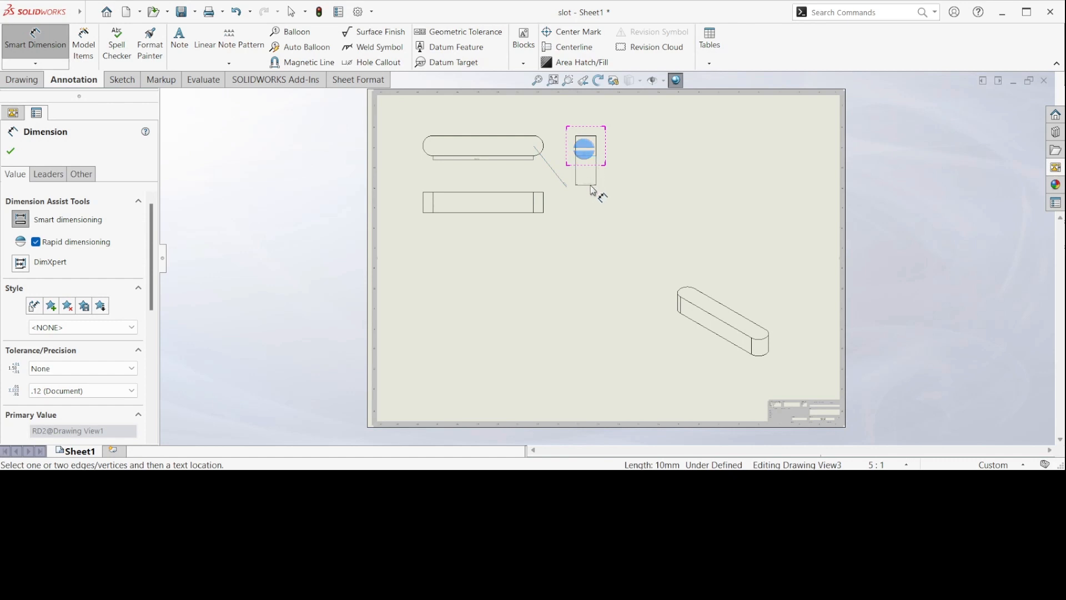
Step: Dimension the vertical edge of the right view and the end edge of the front view
{"action": "left_click", "coordinate": [591, 185]}
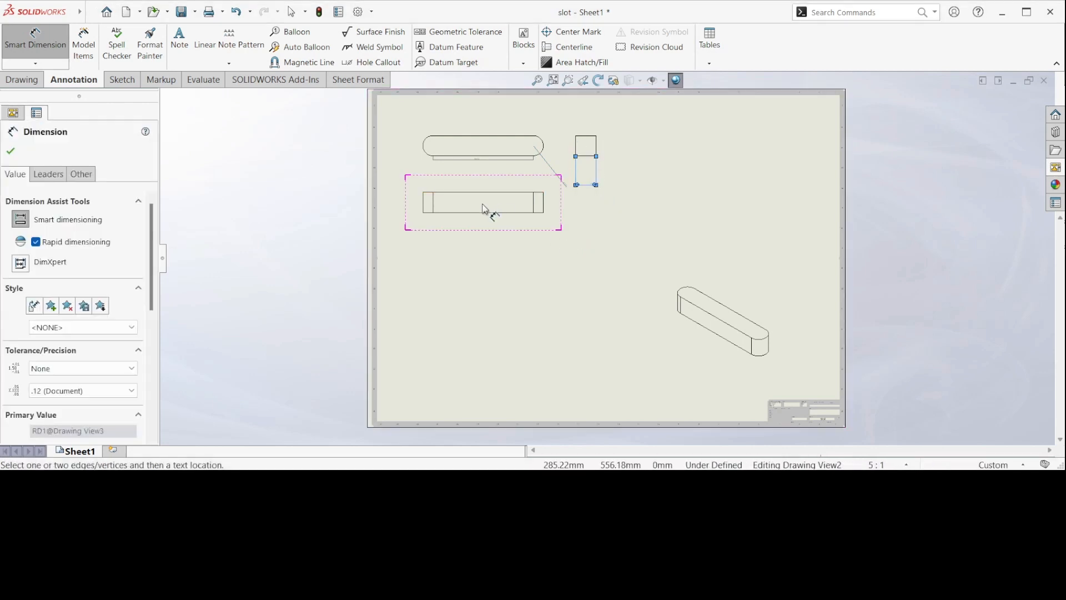
{"action": "left_click", "coordinate": [438, 204]}
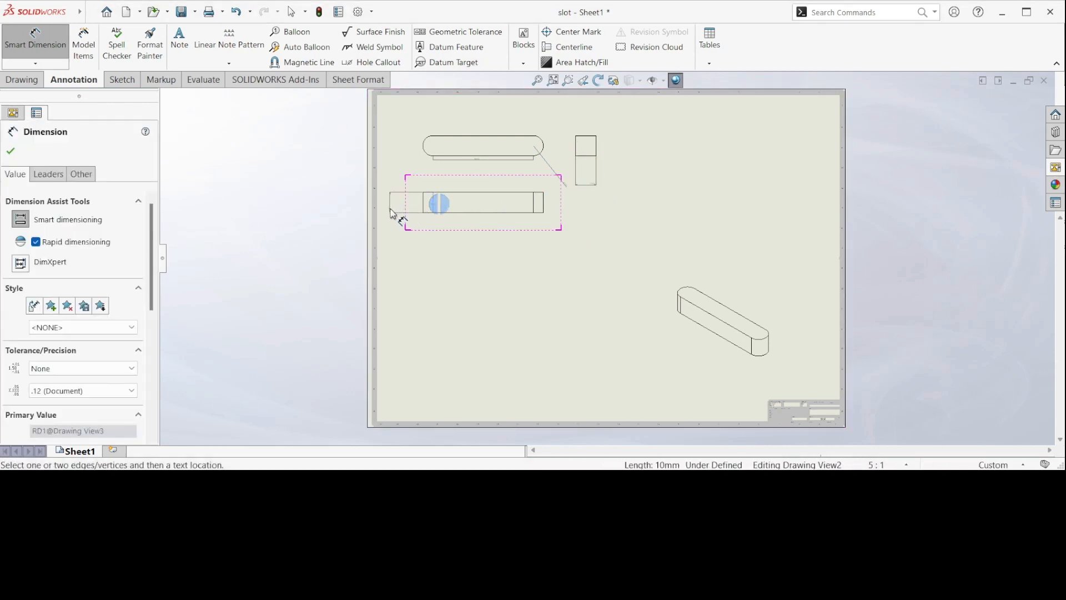
{"action": "left_click", "coordinate": [387, 203]}
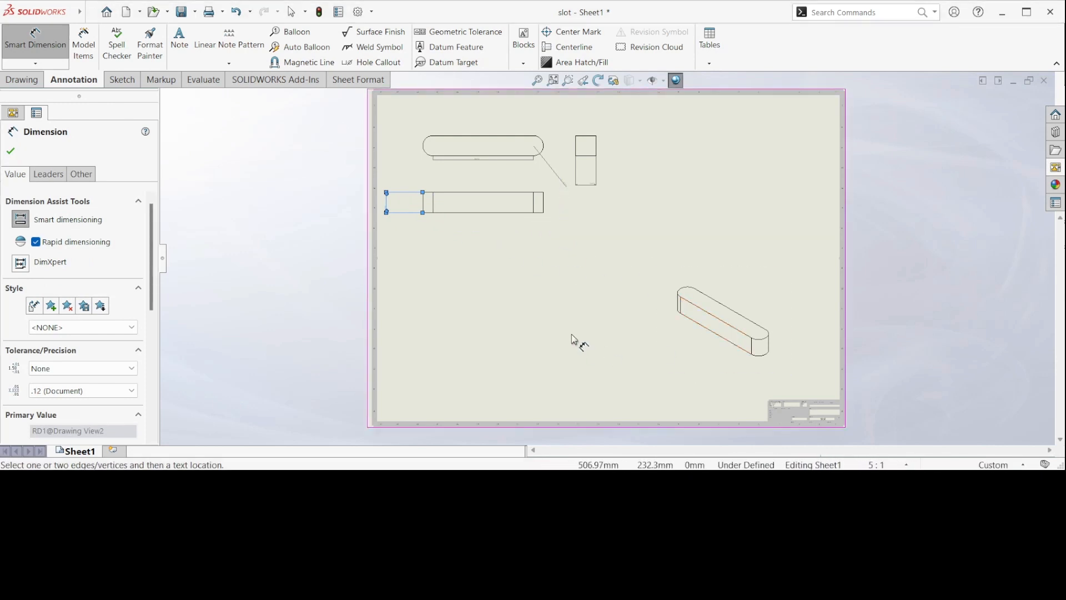
{"action": "left_click", "coordinate": [558, 315]}
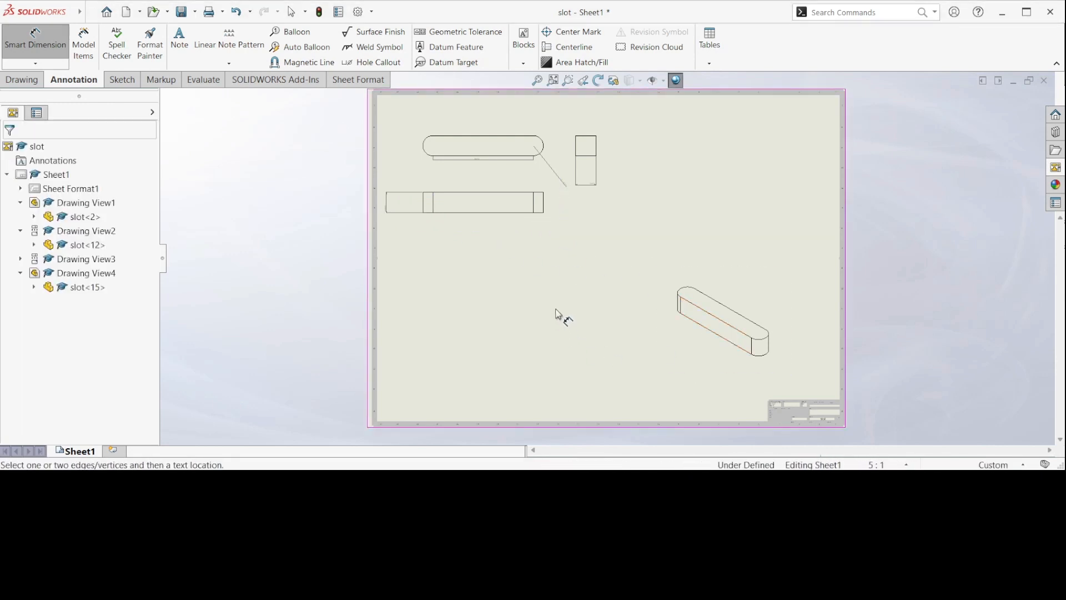